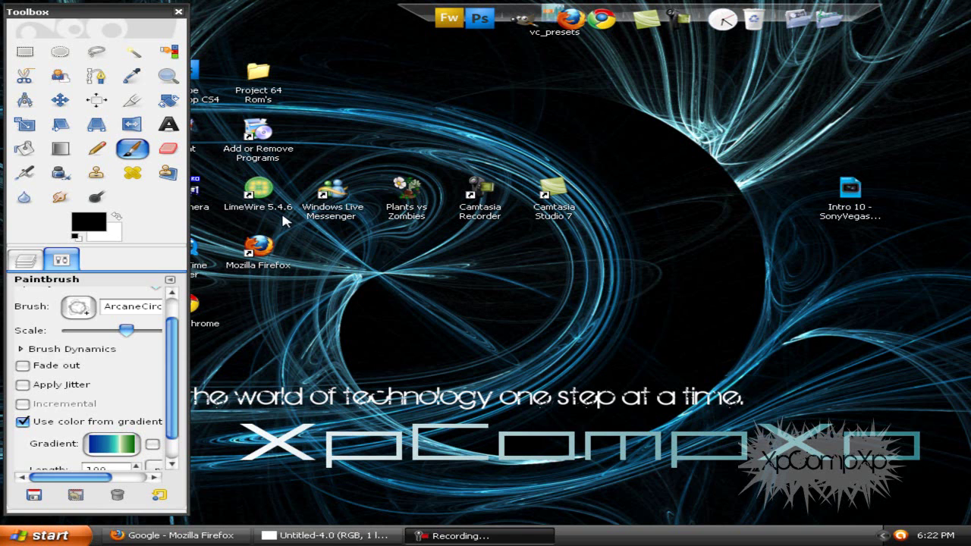
- Reposition the toolbox and glance into the XpCompXp pictures folder, then close it
left_click_drag(281, 215, 311, 239)
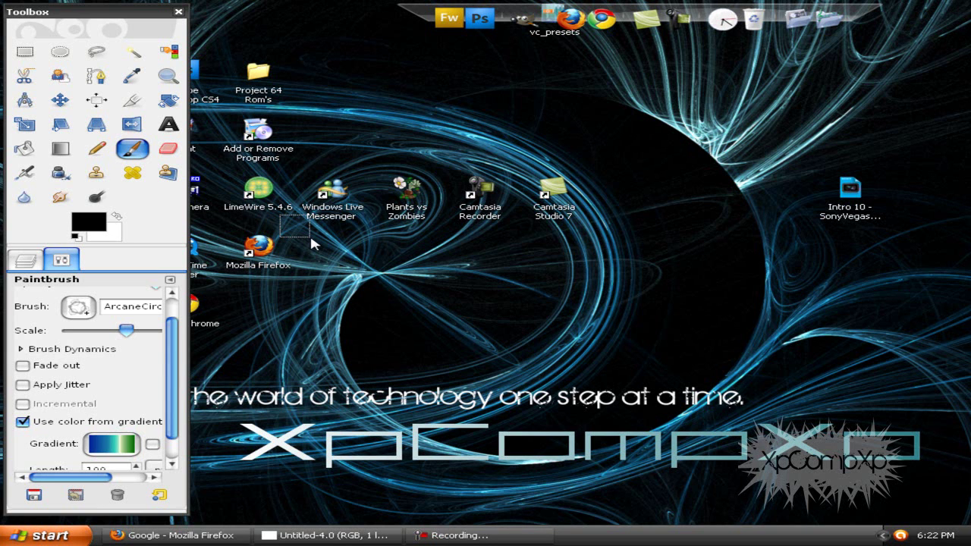
left_click(273, 215)
left_click_drag(284, 218, 307, 225)
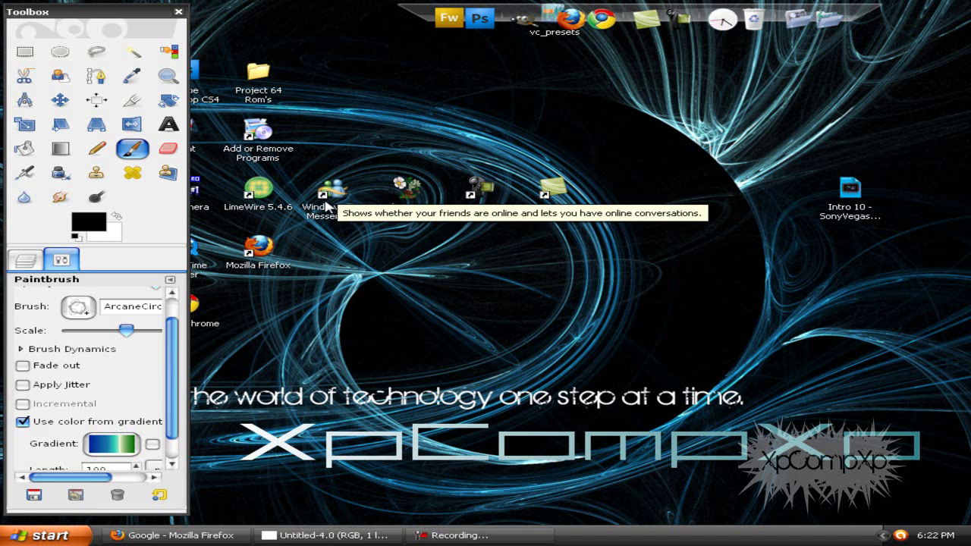
left_click_drag(86, 9, 84, 10)
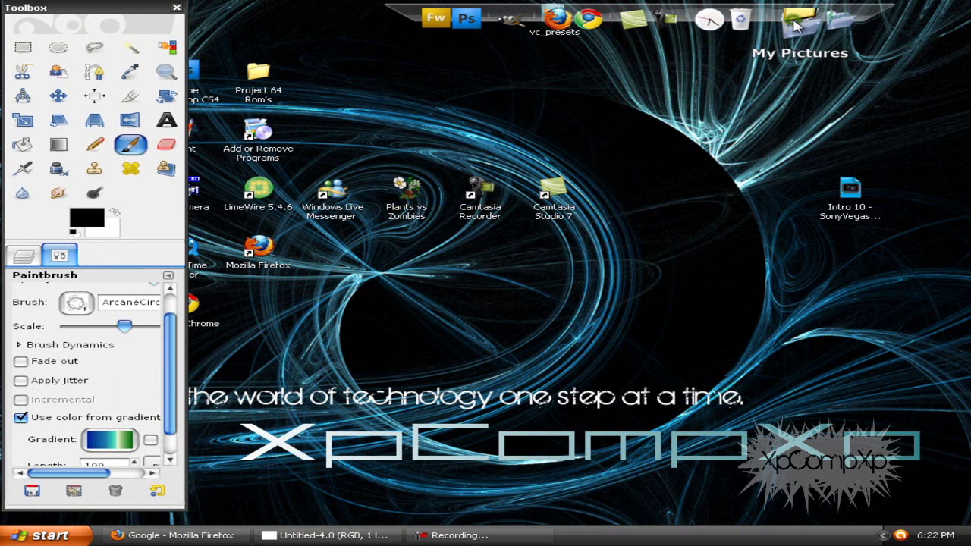
left_click(795, 26)
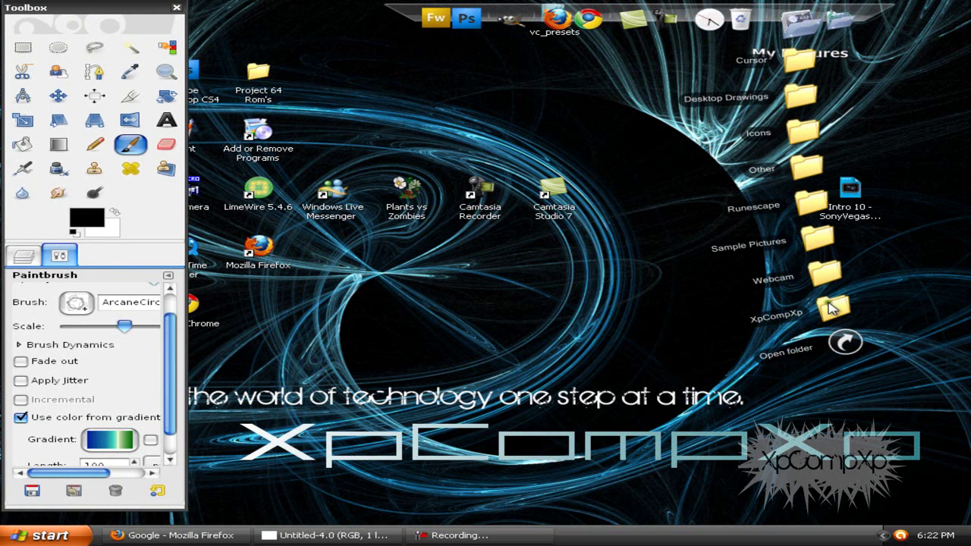
left_click(832, 306)
left_click(917, 82)
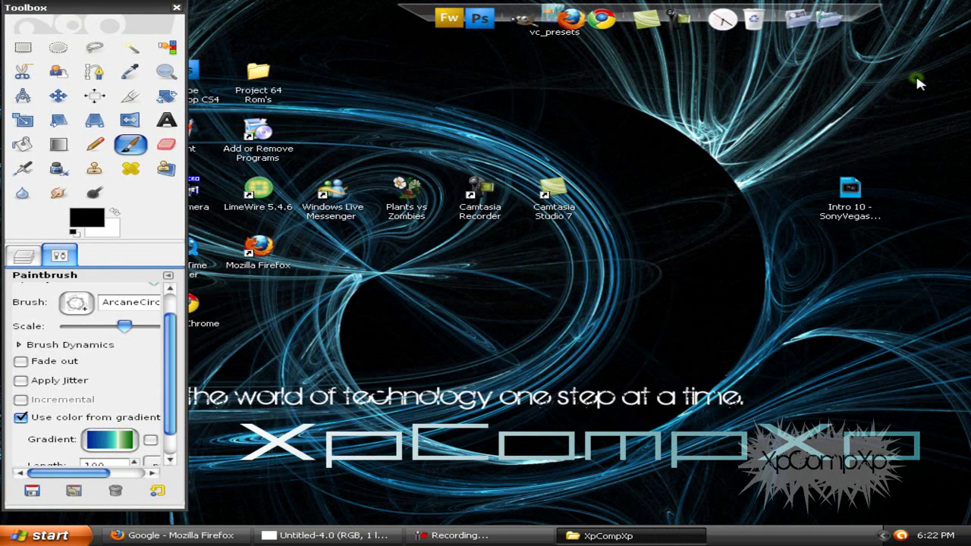
- Preview the XpCompXP wallpaper from Desktop Drawings, close it, and bring Firefox forward
left_click(796, 21)
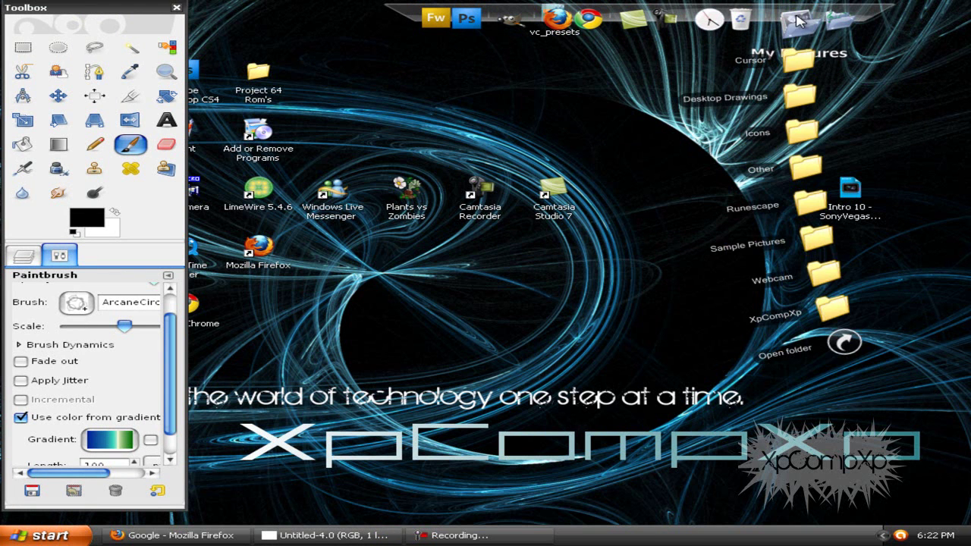
left_click(788, 96)
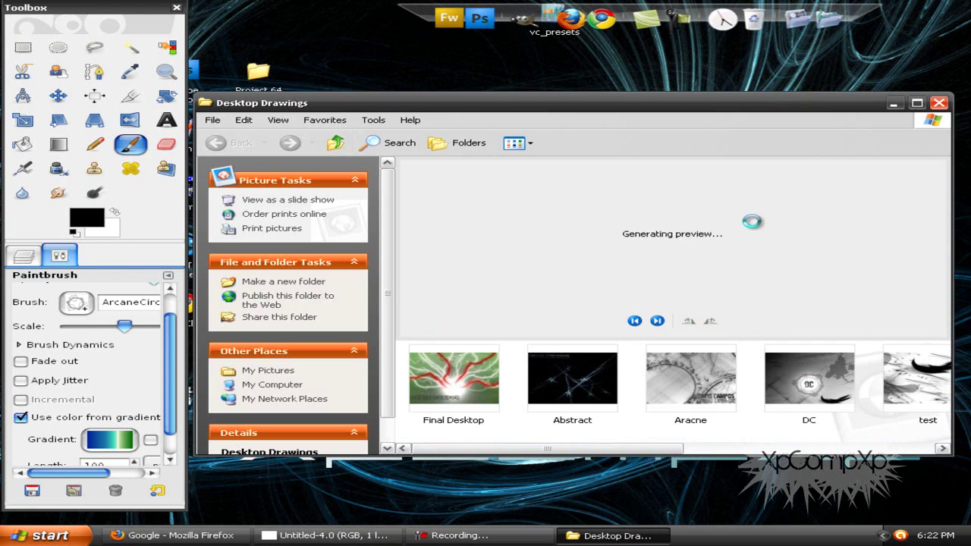
left_click_drag(593, 449, 901, 406)
double_click(901, 406)
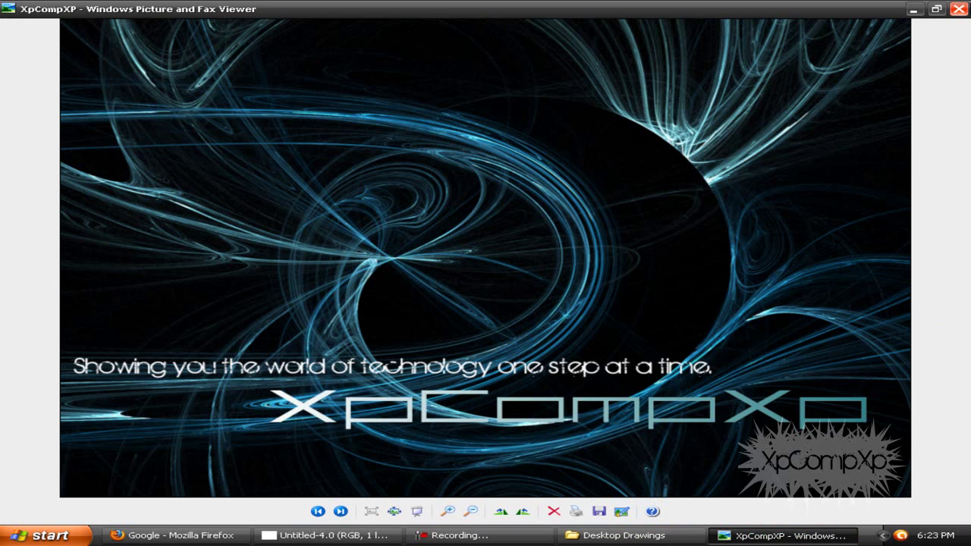
left_click(959, 9)
left_click(902, 100)
left_click(217, 524)
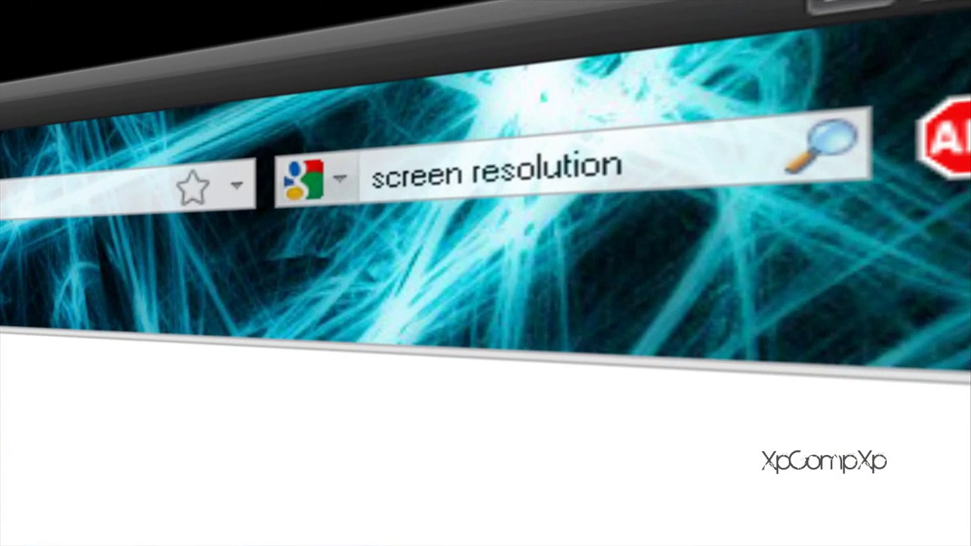
- Search Google for 'screen resolution' and read 1024 x 768 on screenresolution.org
left_click(670, 162)
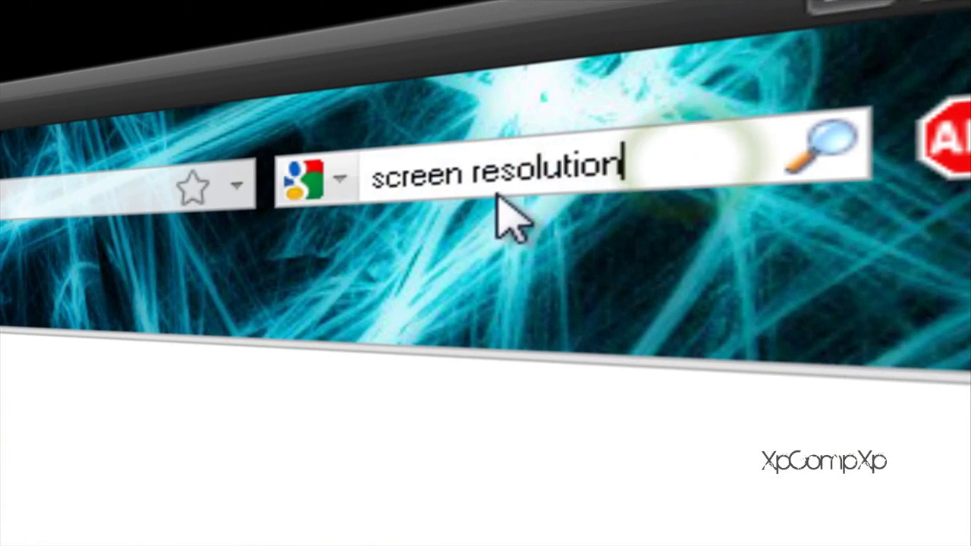
left_click(823, 152)
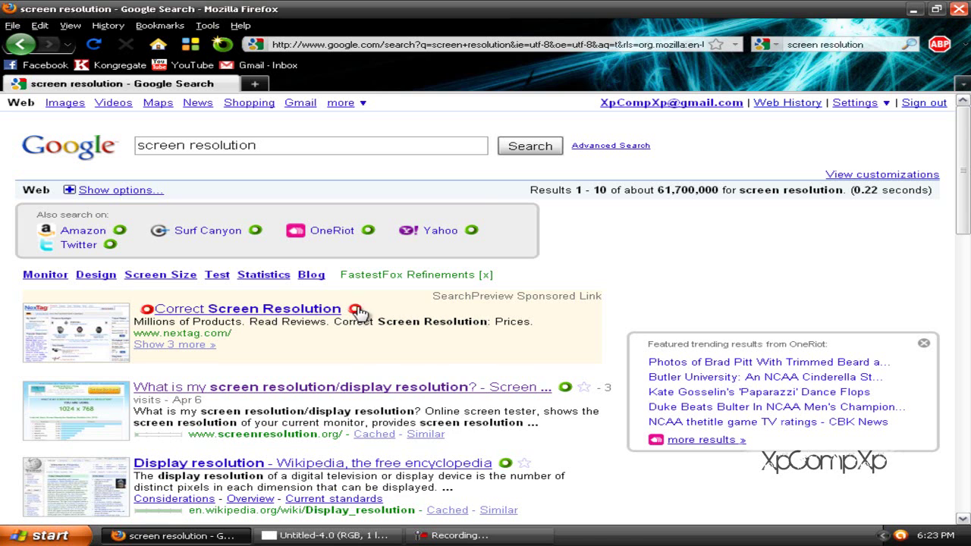
mouse_move(358, 311)
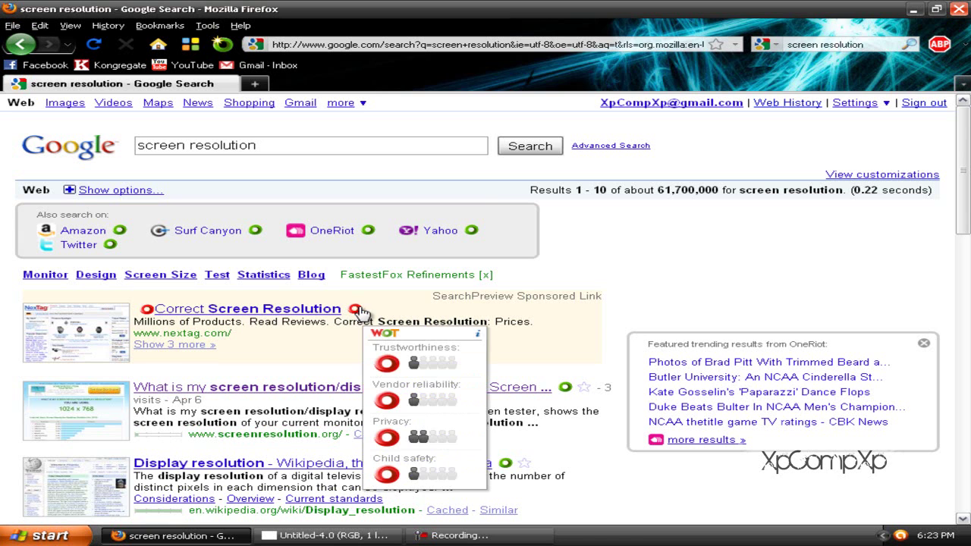
left_click(254, 387)
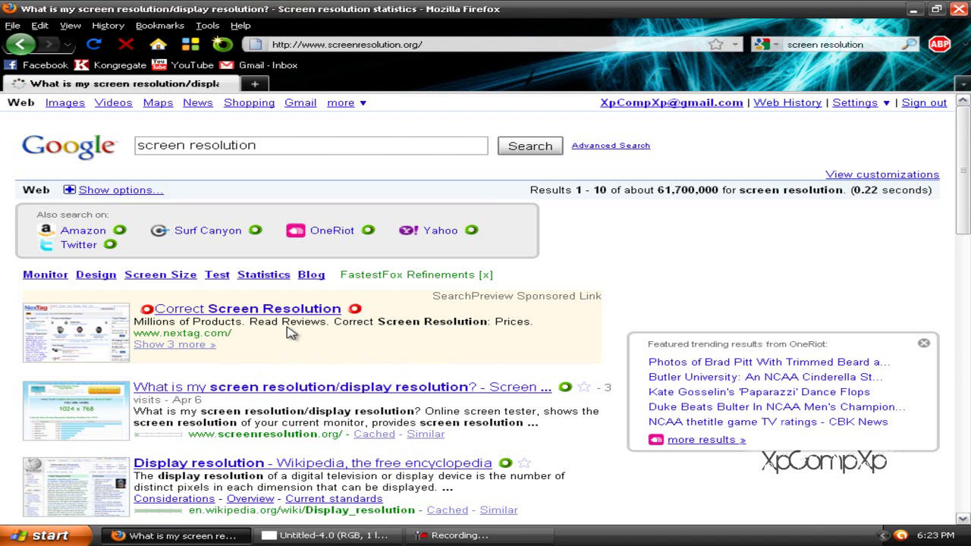
scroll(338, 244, "down", 2)
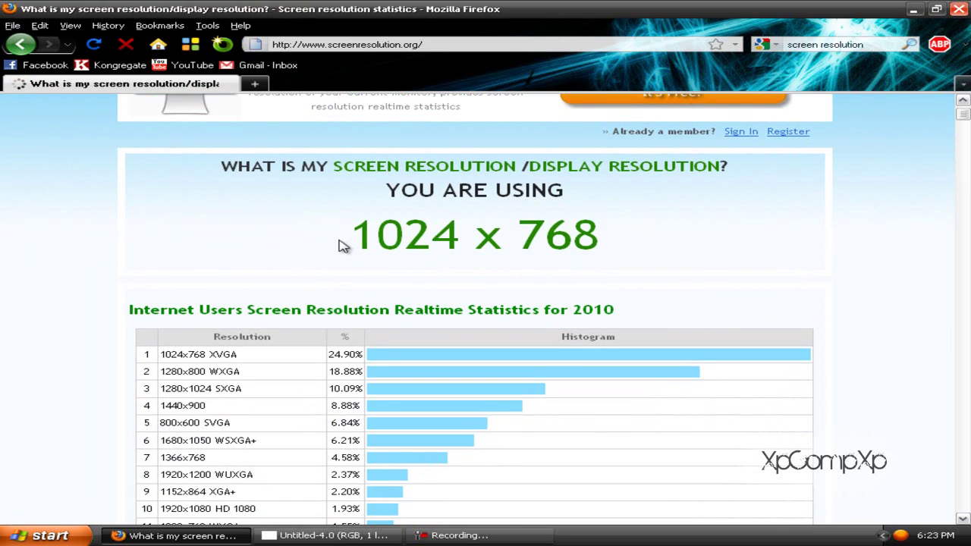
left_click_drag(336, 238, 601, 238)
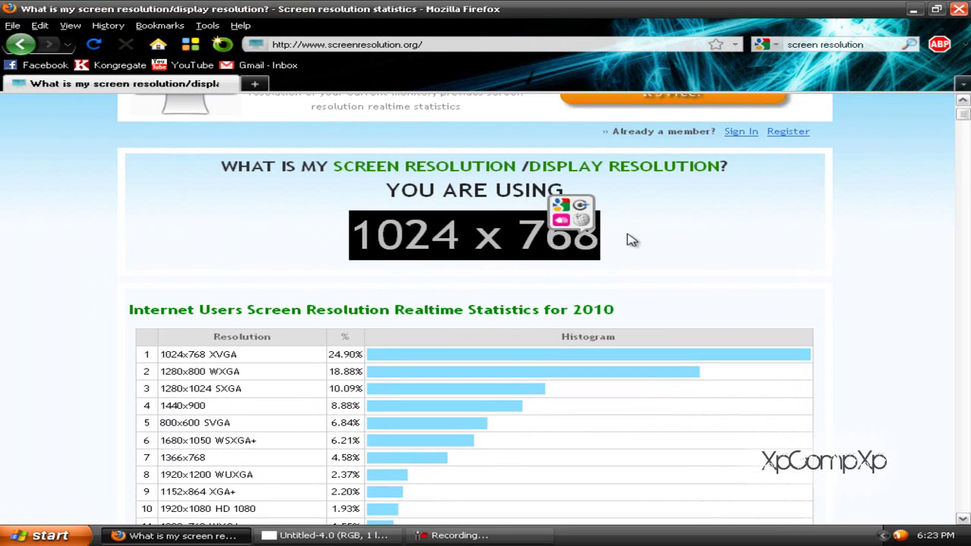
- Minimize Firefox and restore the GIMP image window
left_click(631, 239)
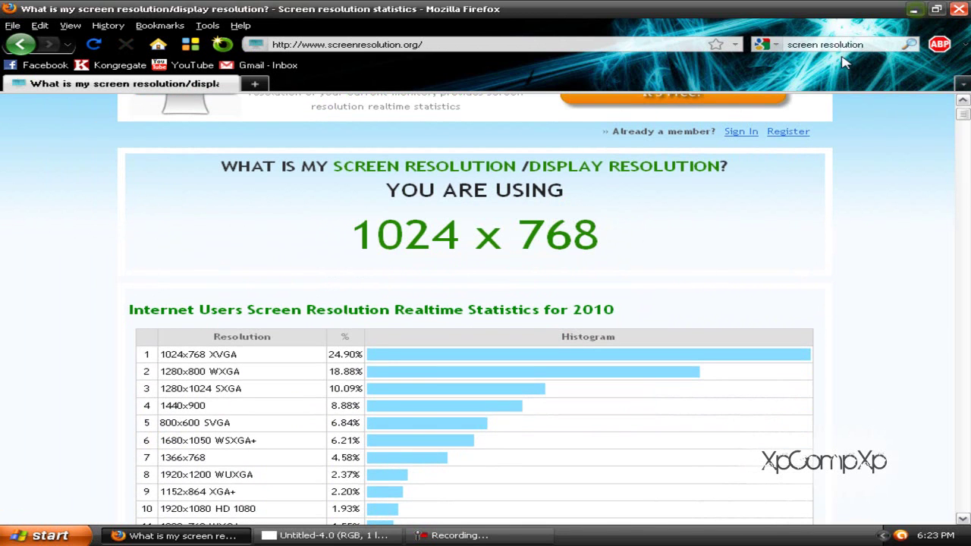
left_click(913, 9)
left_click(326, 536)
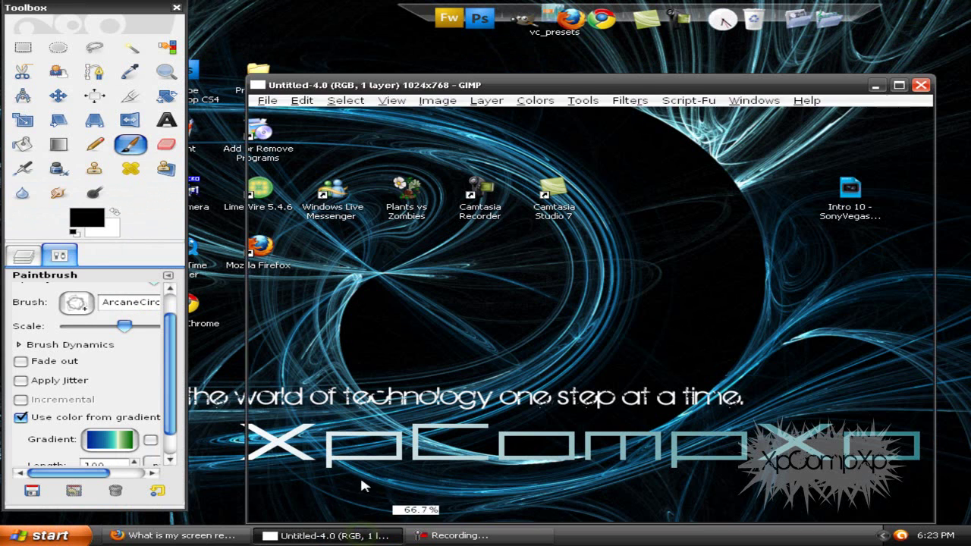
- Fill the 1024x768 canvas solid black with the Bucket Fill tool
left_click_drag(431, 77, 392, 50)
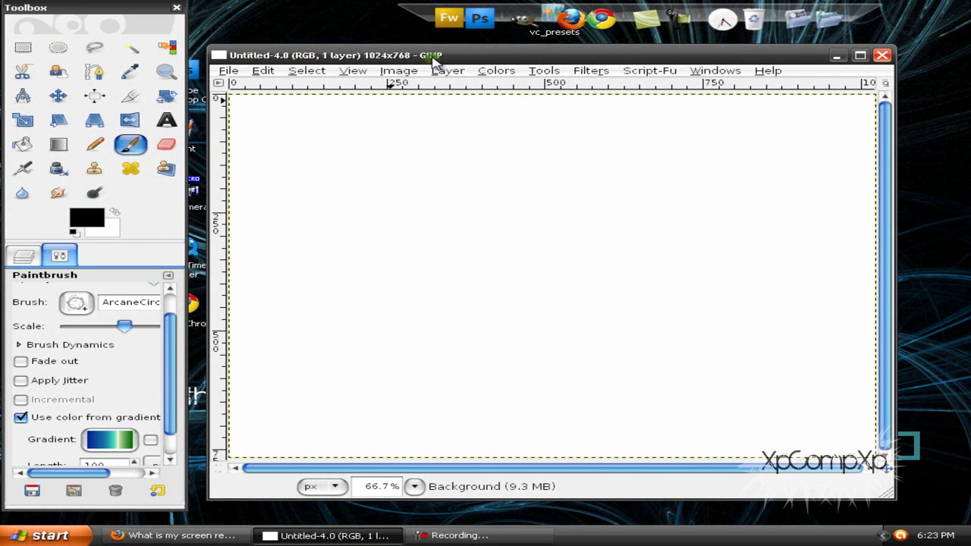
left_click_drag(431, 61, 429, 59)
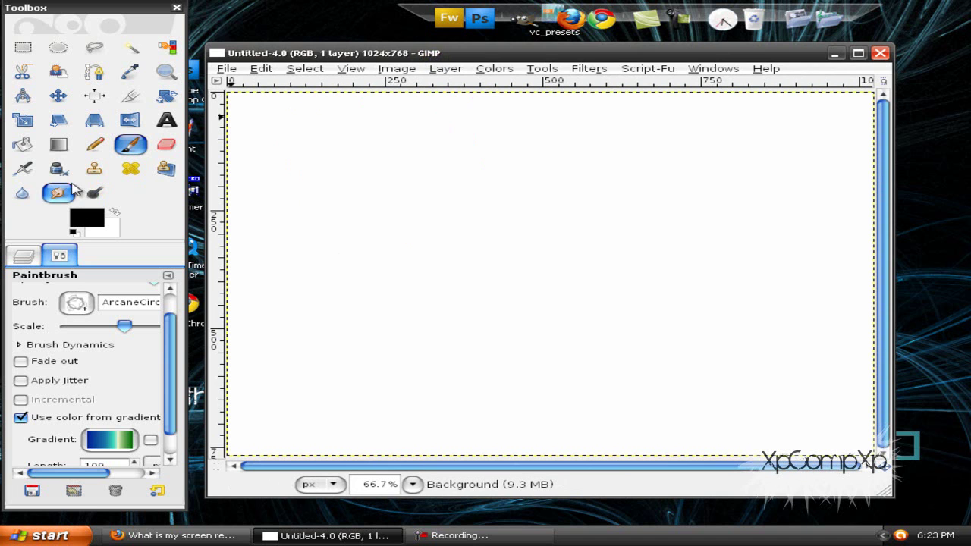
left_click(23, 144)
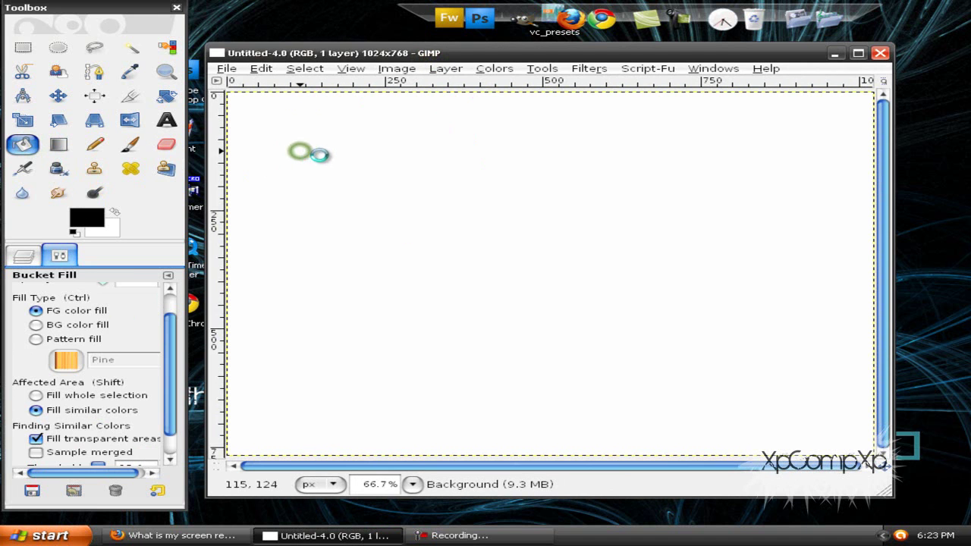
left_click(314, 150)
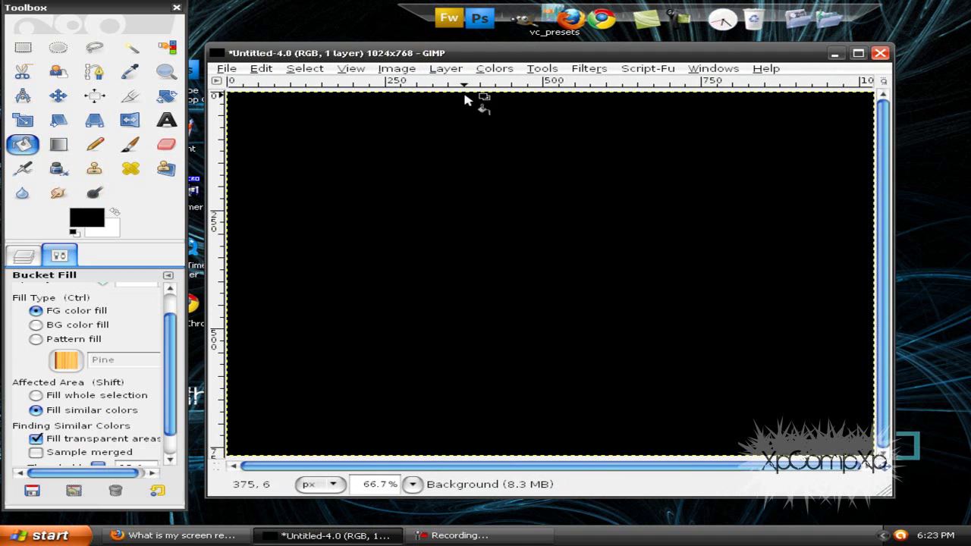
- Begin choosing the foreground colour by setting its hue to 185
left_click(80, 217)
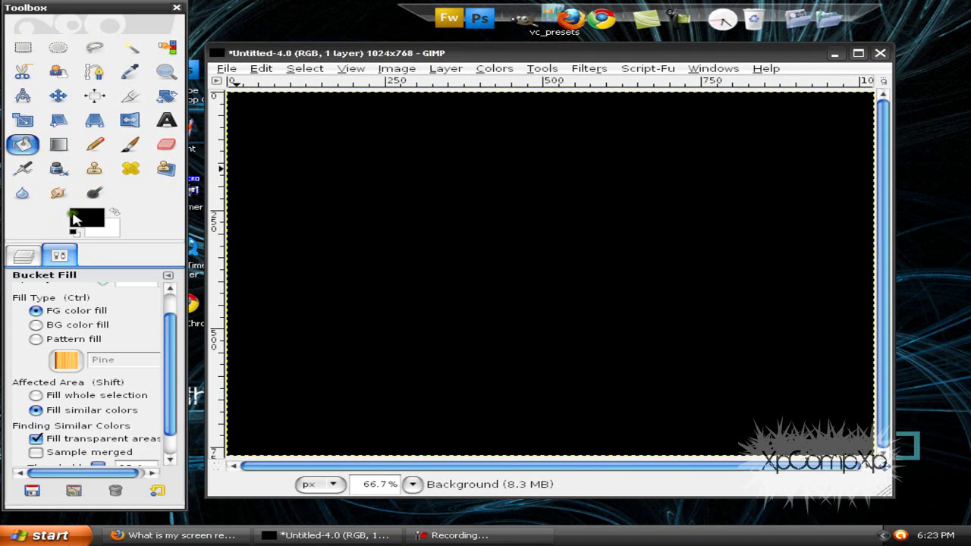
left_click(203, 144)
left_click(201, 135)
- Confirm teal 0ca1ae as the foreground colour
left_click_drag(163, 114, 142, 85)
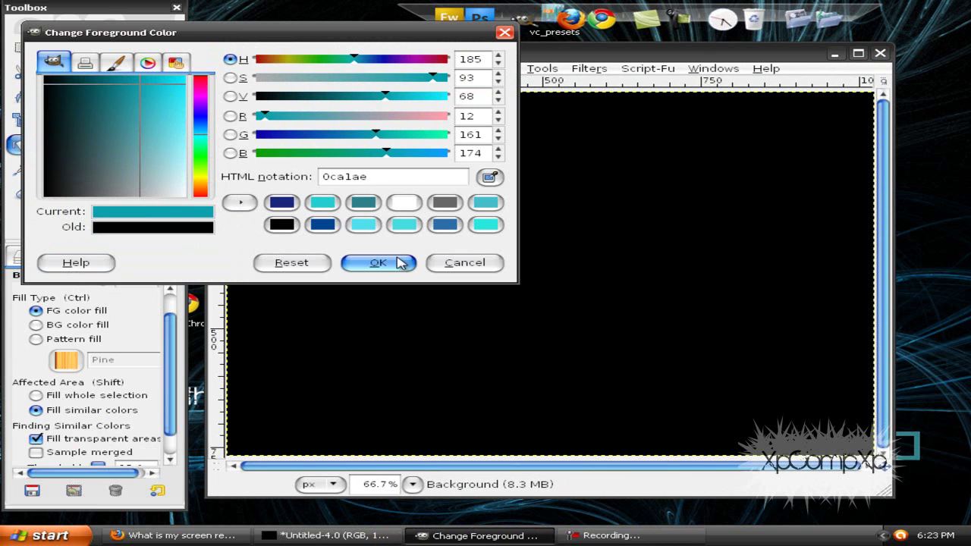
left_click(376, 262)
left_click(111, 227)
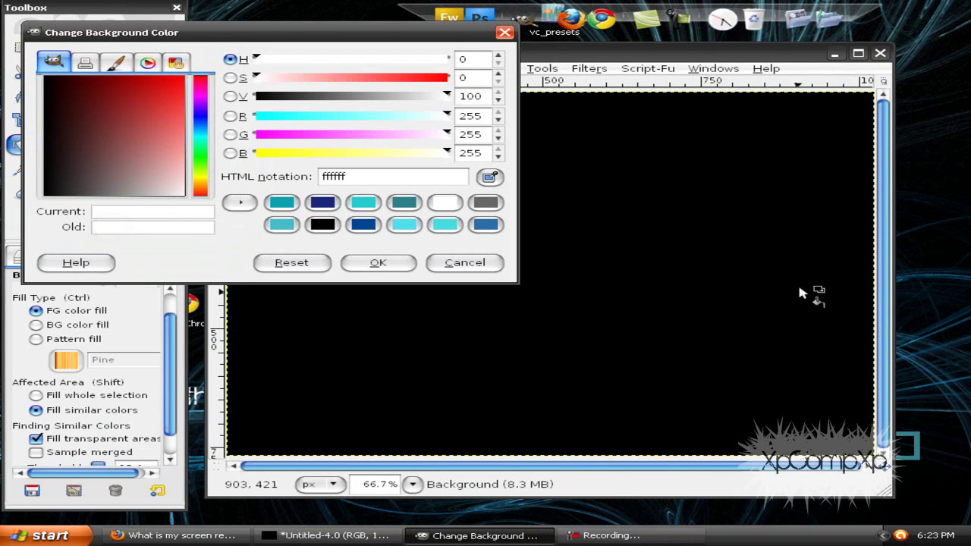
- Set the background colour to deep blue 0000c6 at hue 240
left_click(882, 286)
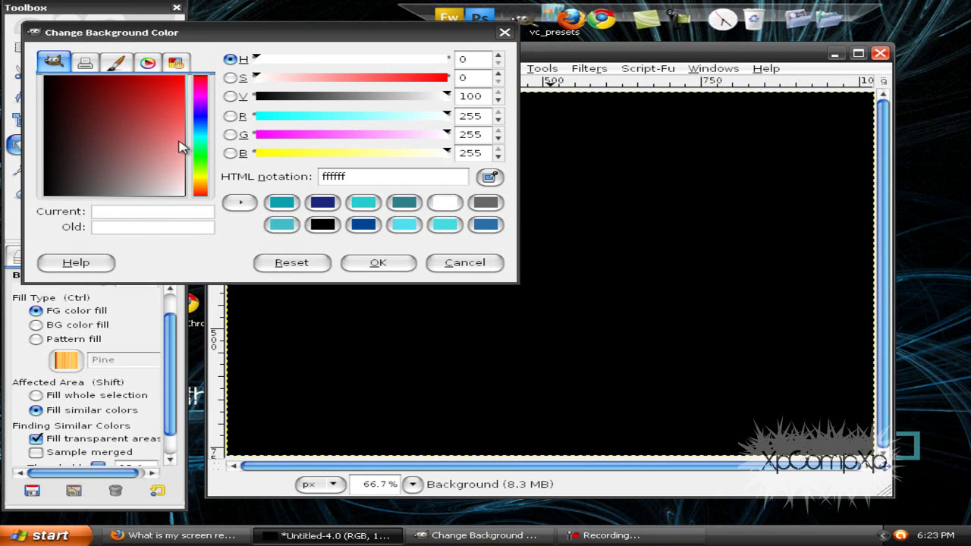
left_click_drag(197, 125, 198, 130)
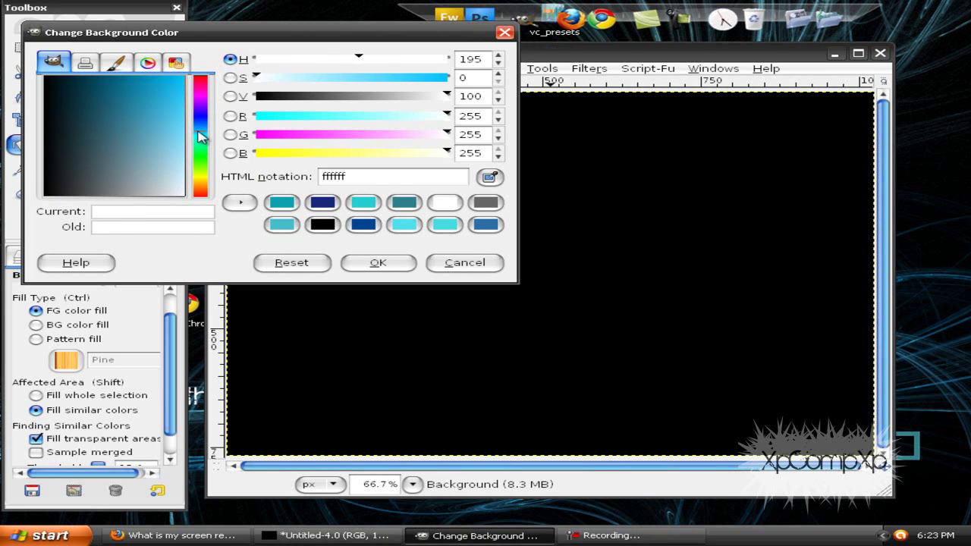
left_click(204, 129)
left_click_drag(204, 133, 205, 116)
left_click(169, 82)
left_click(163, 83)
left_click(163, 90)
left_click(154, 73)
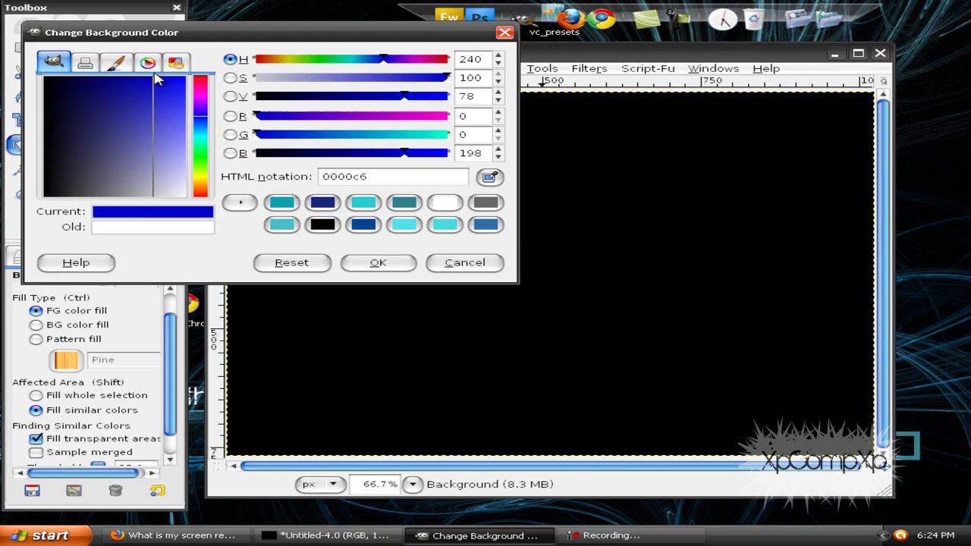
left_click(376, 262)
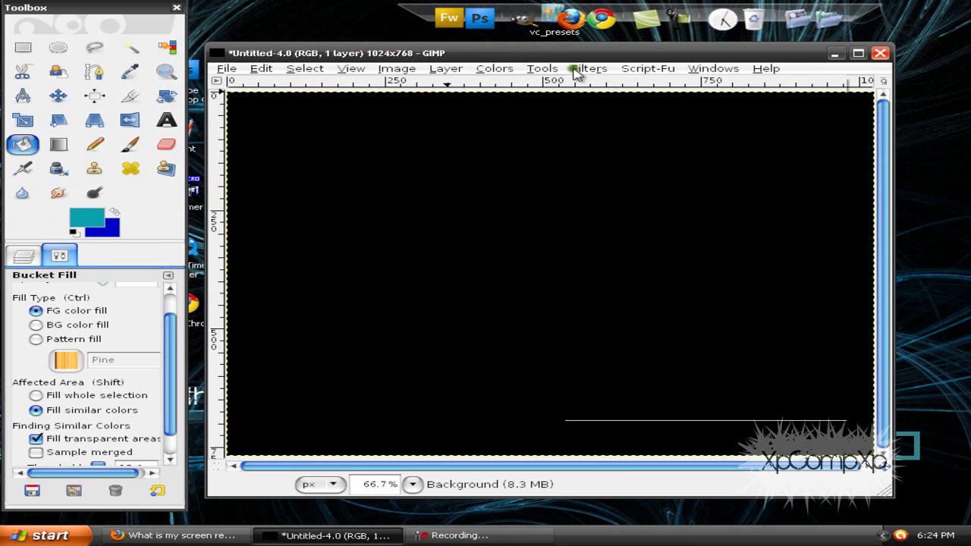
- Launch the Flame filter from the Filters menu
left_click(589, 68)
mouse_move(659, 324)
mouse_move(480, 345)
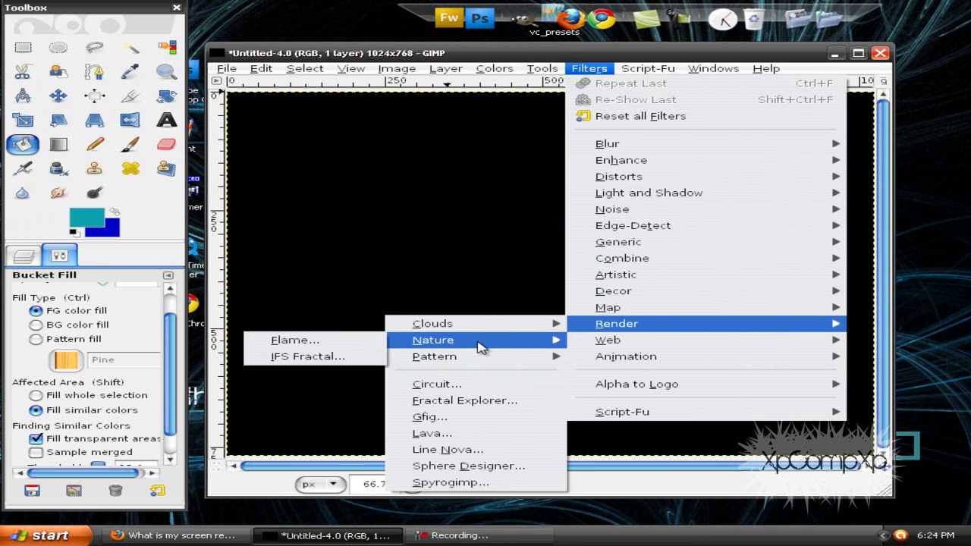
left_click(347, 340)
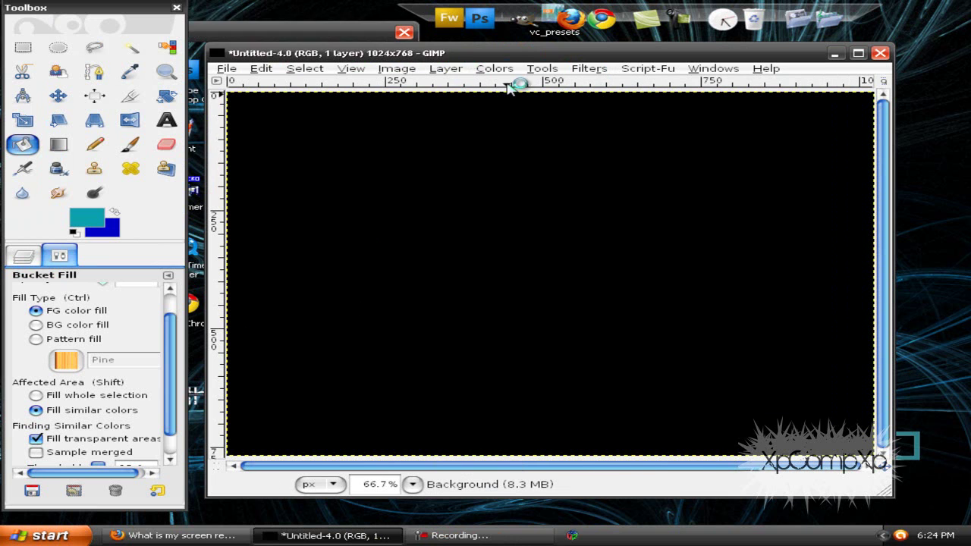
left_click_drag(288, 30, 513, 54)
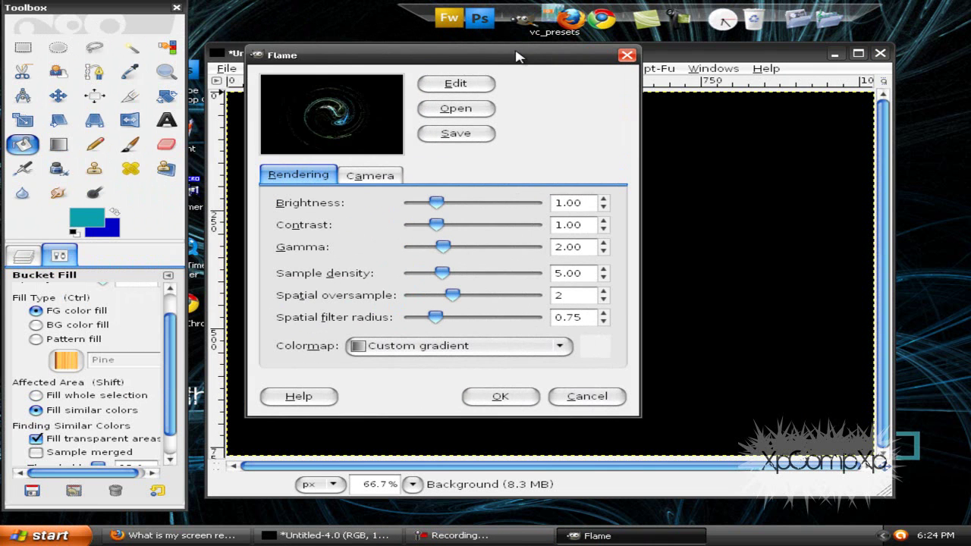
- In the flame editor, set Variation to Random, Speed 0.50, and randomize four times
left_click(462, 93)
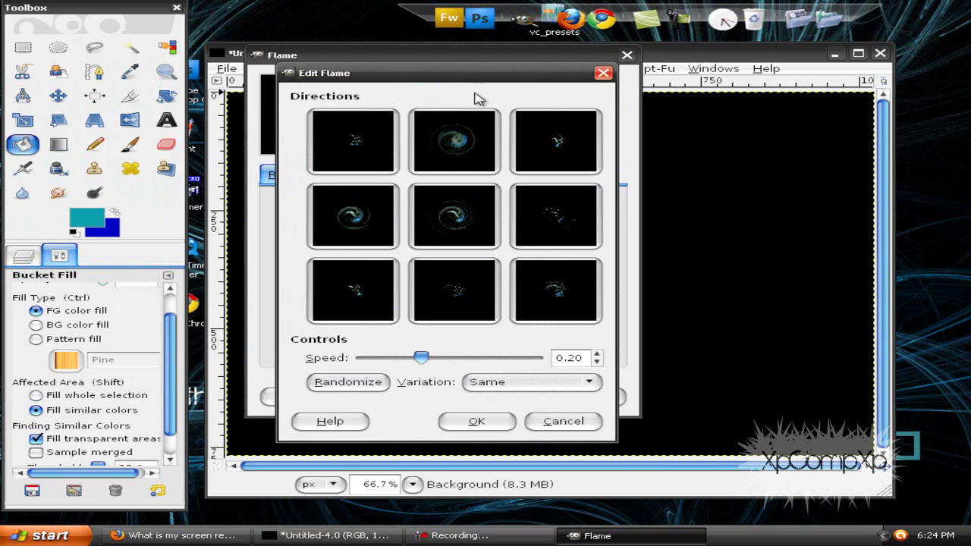
left_click(543, 383)
left_click(553, 407)
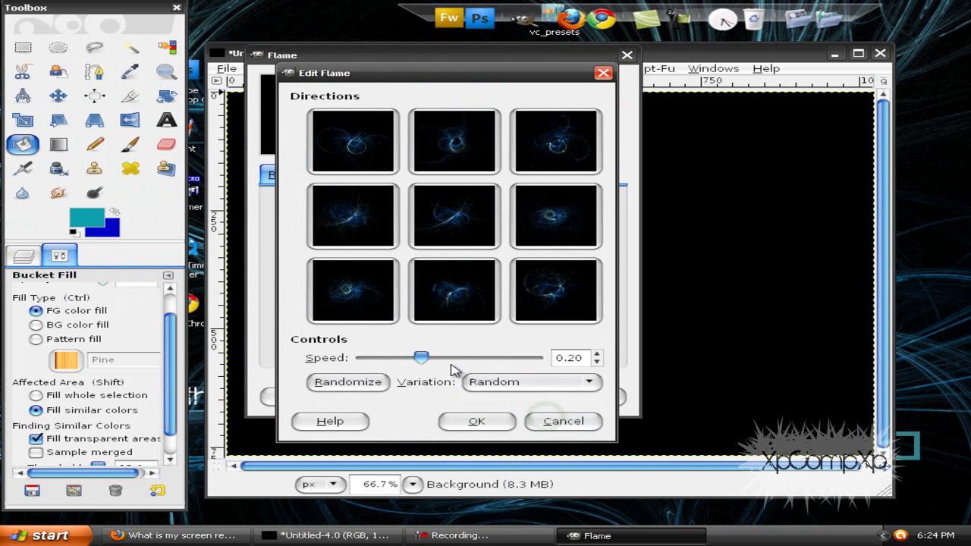
left_click(539, 358)
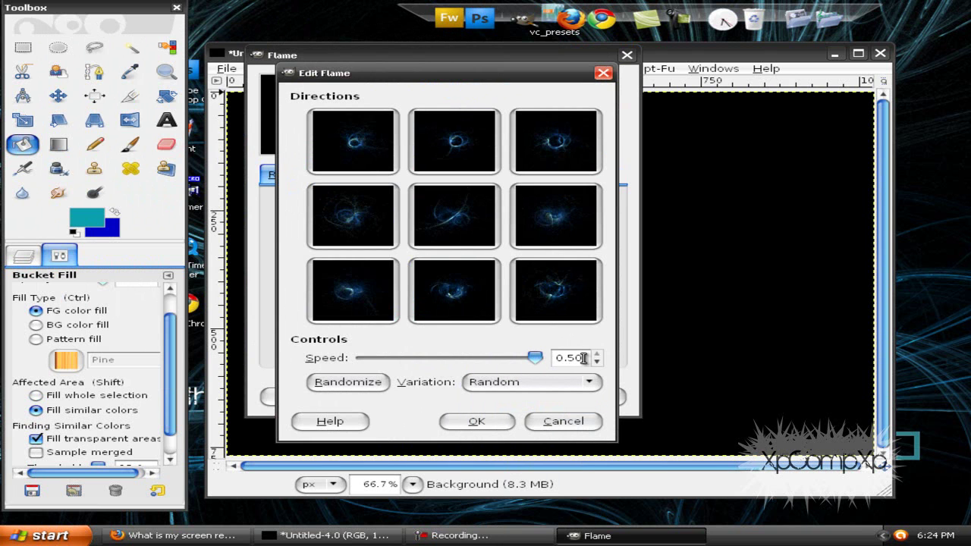
left_click(371, 381)
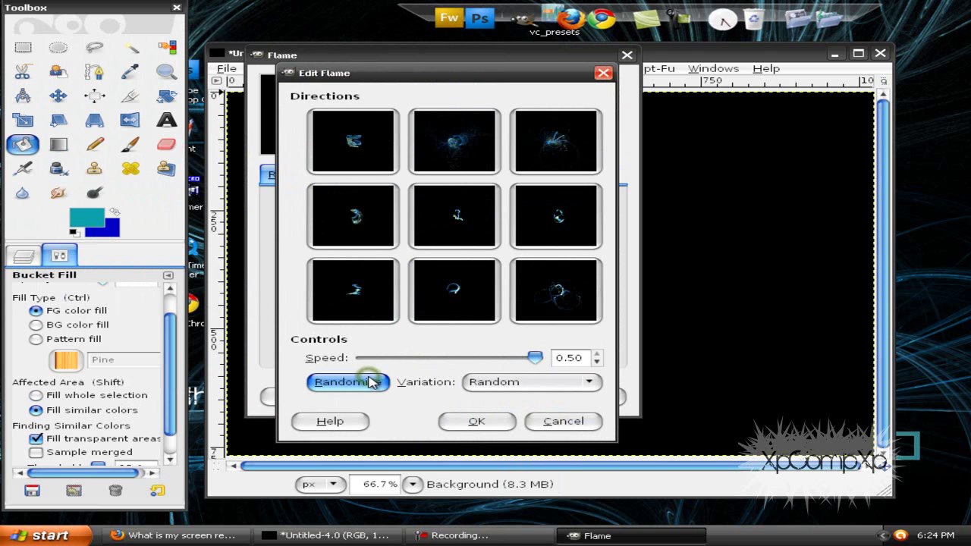
left_click(372, 381)
left_click(370, 382)
left_click(370, 381)
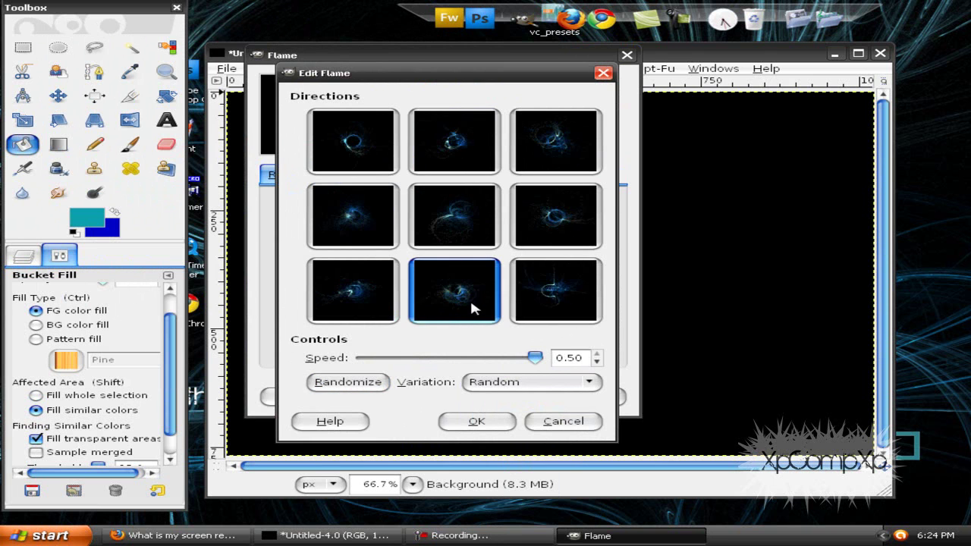
- Pick preferred flame thumbnails until the design looks right, then accept it
left_click(493, 238)
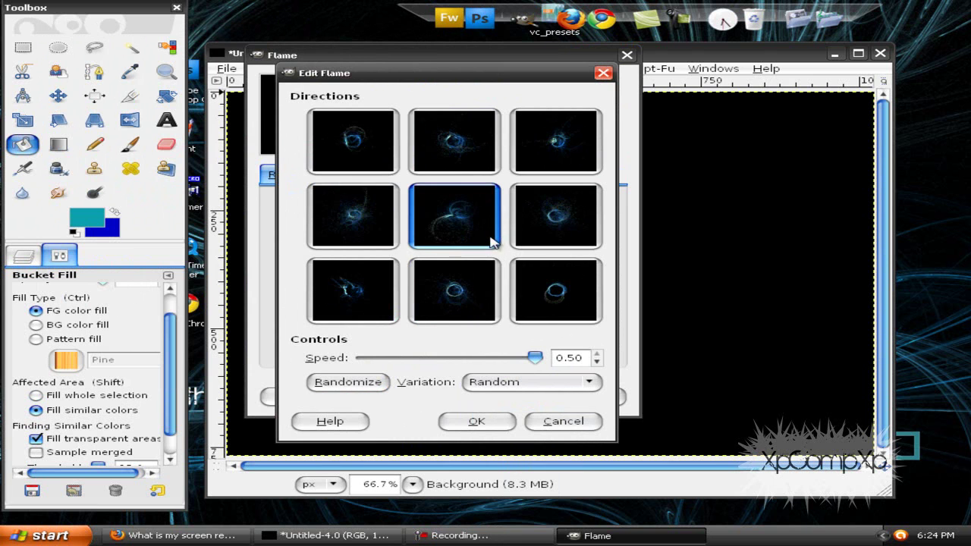
left_click(464, 238)
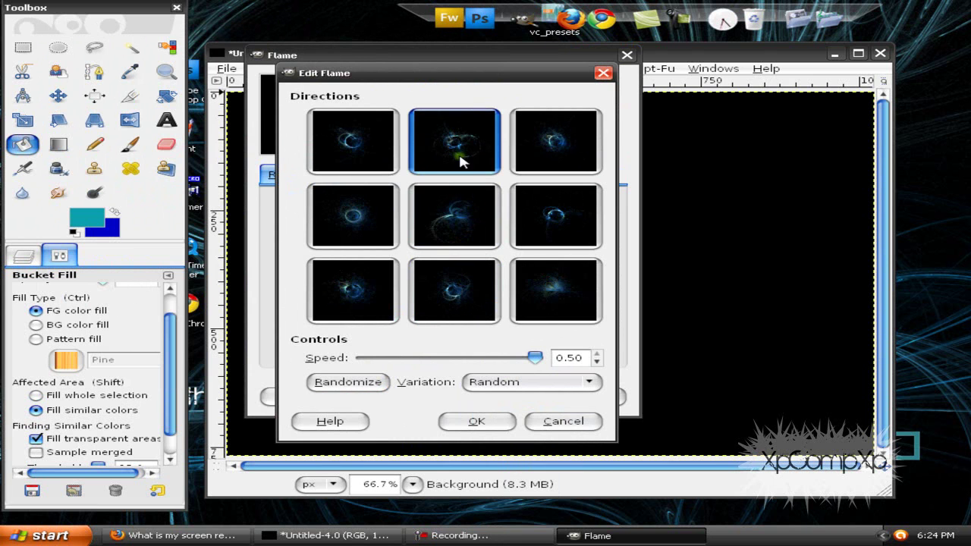
left_click(453, 240)
left_click(458, 291)
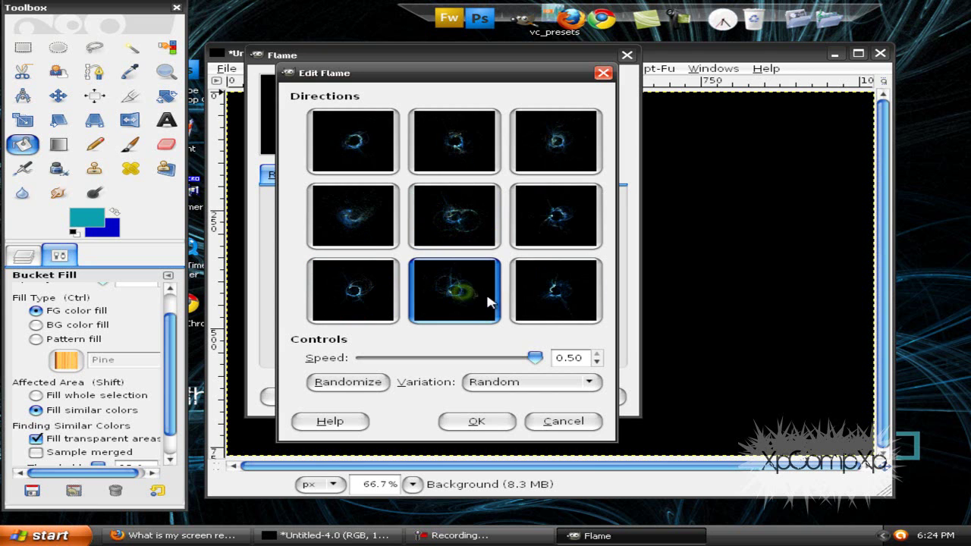
left_click(461, 218)
left_click(468, 218)
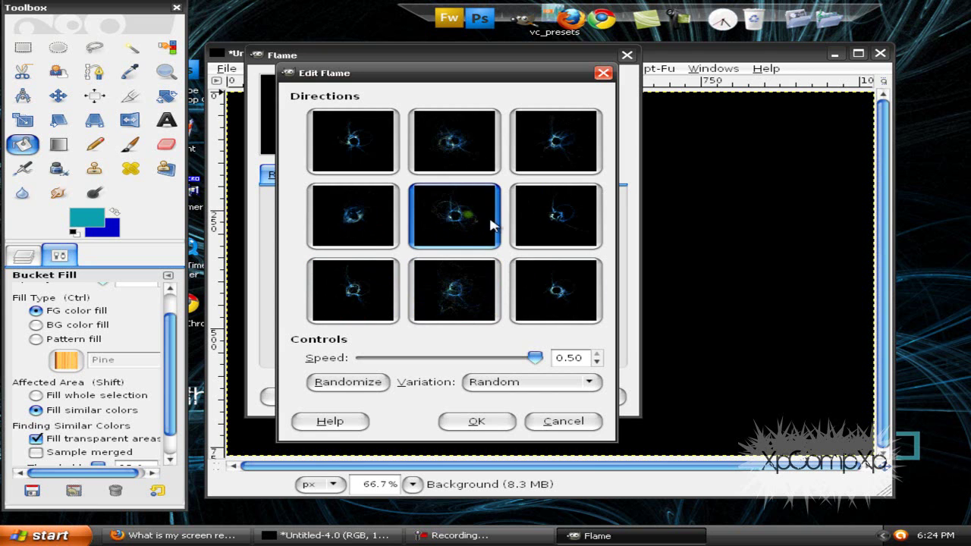
left_click(536, 271)
left_click(485, 289)
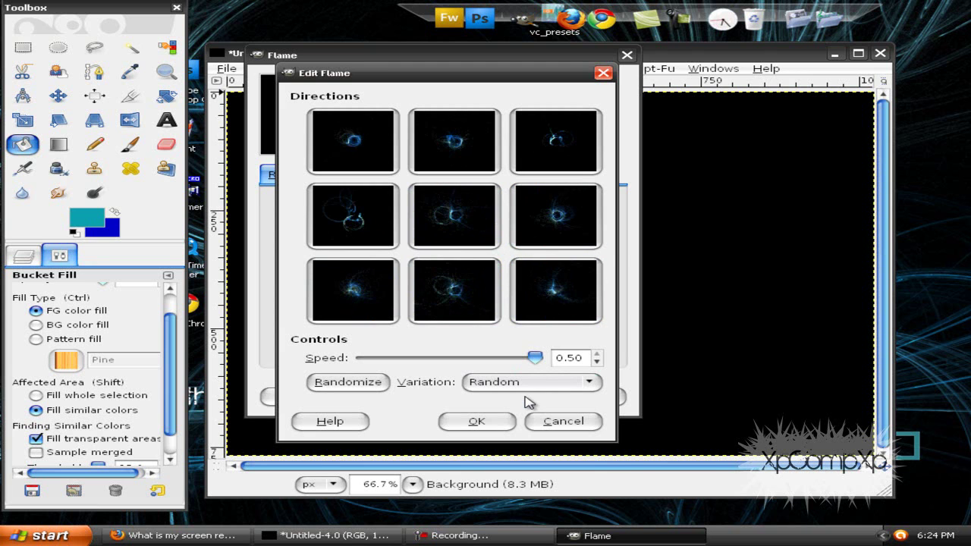
left_click(497, 421)
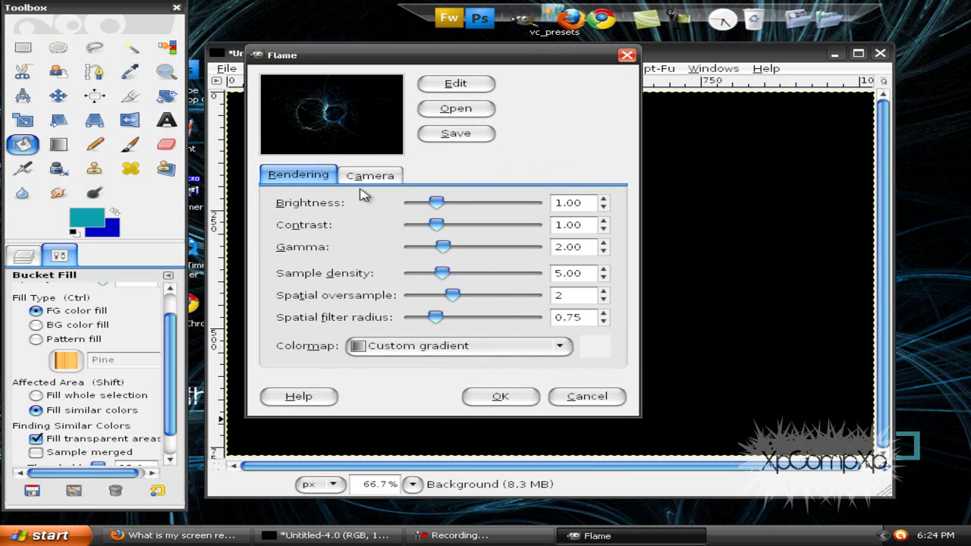
- Raise flame brightness to about 2, set camera zoom to 1.25, and render
left_click_drag(437, 207, 450, 248)
left_click(392, 177)
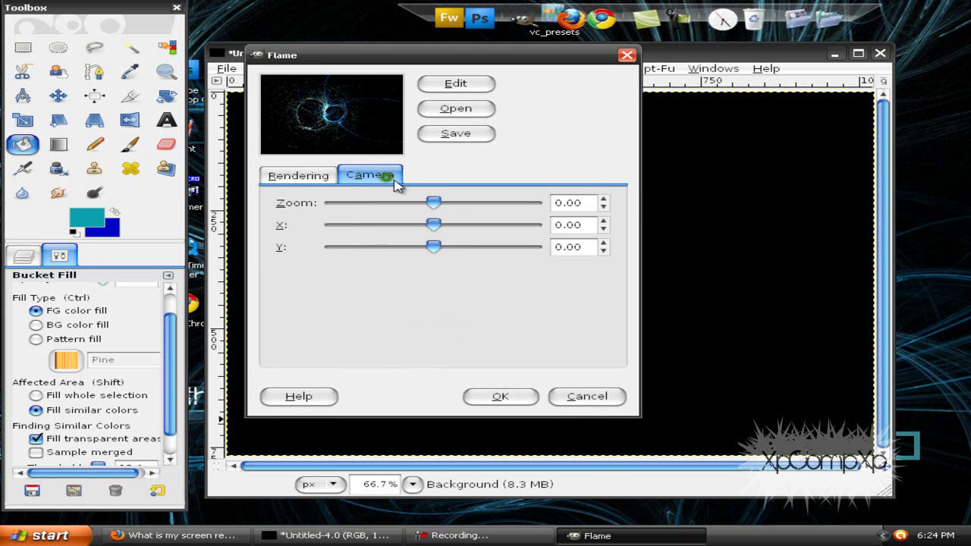
left_click_drag(433, 202, 468, 207)
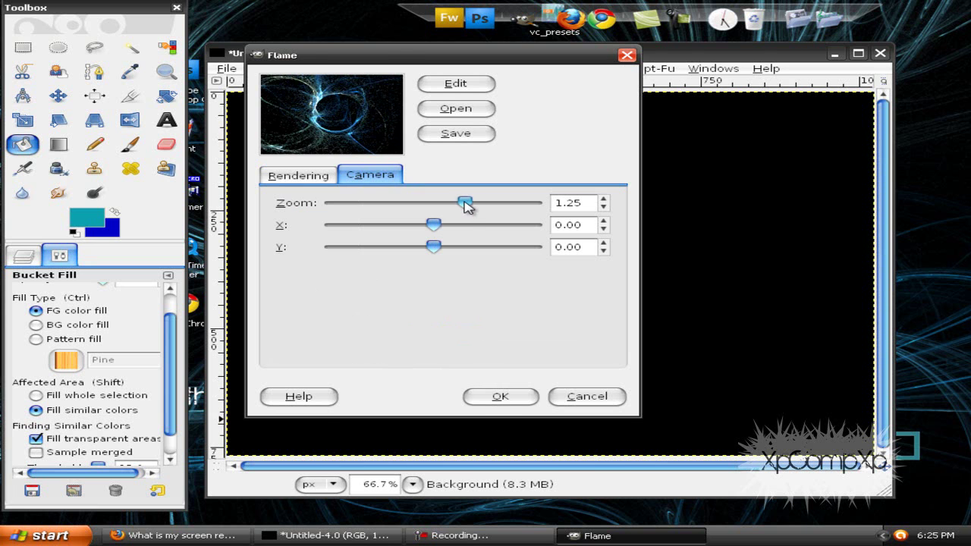
left_click(501, 396)
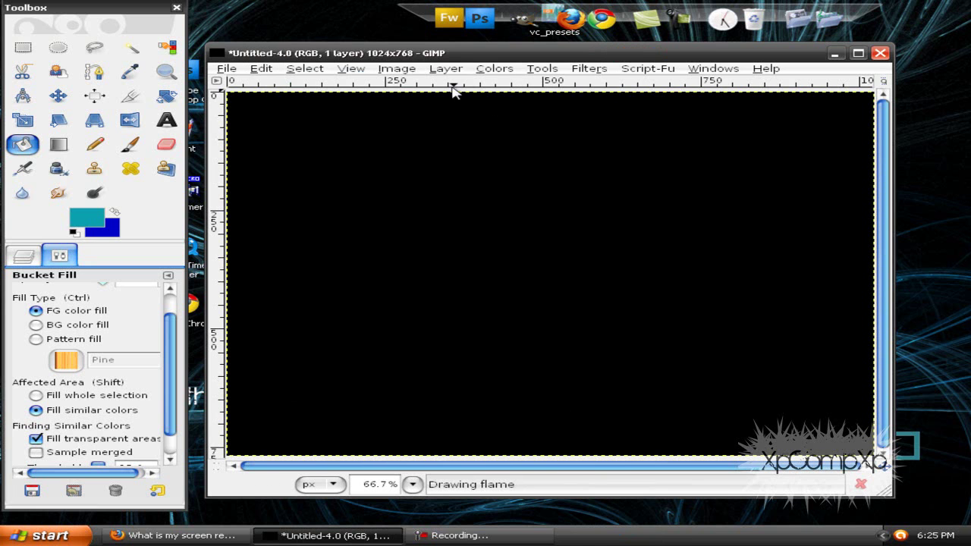
- Wait for the blue flame fractal to finish rendering across the black canvas
left_click_drag(455, 56, 452, 56)
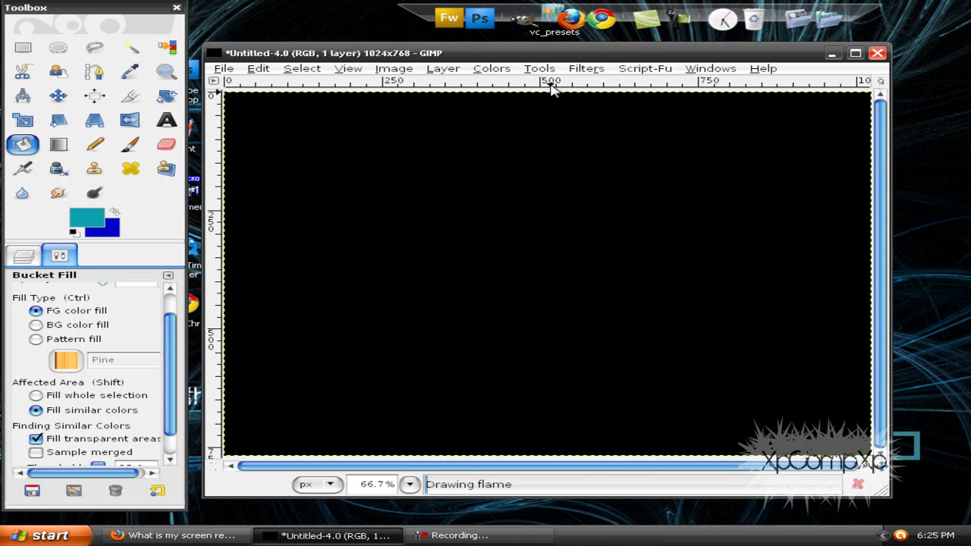
left_click(508, 535)
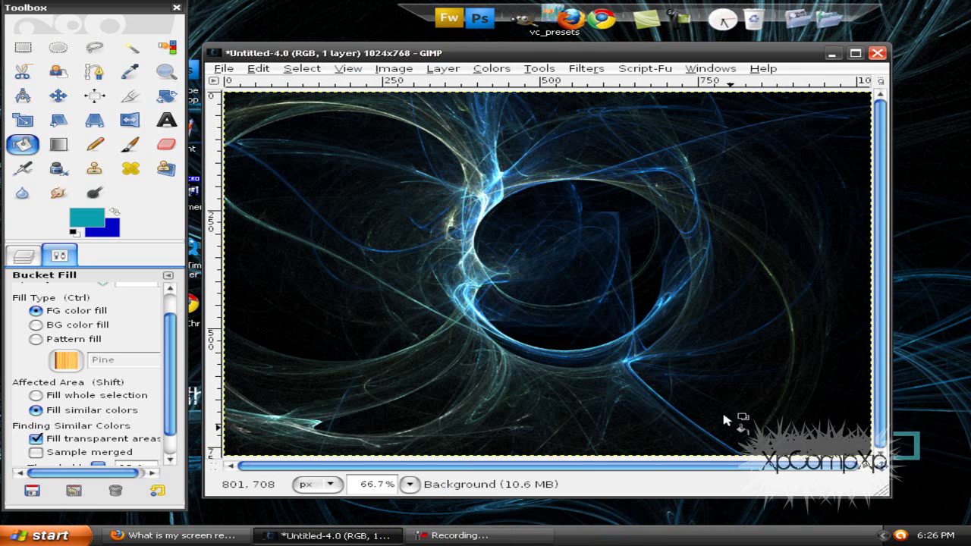
left_click_drag(535, 60, 536, 54)
left_click_drag(554, 59, 556, 63)
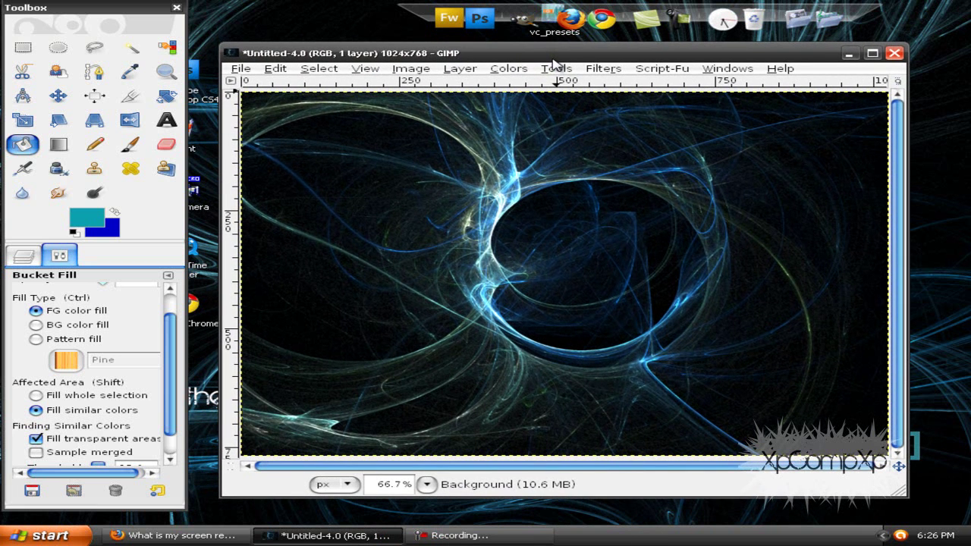
- Draw a text box across the lower middle using the BIRTH OF A HERO font
left_click(166, 120)
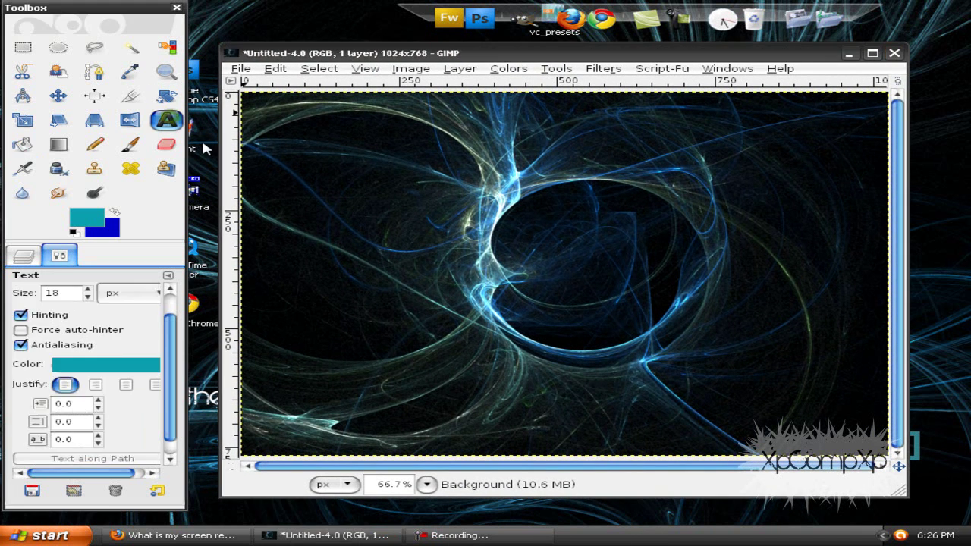
mouse_move(295, 309)
left_mouse_down()
mouse_move(759, 362)
mouse_move(813, 392)
left_mouse_up()
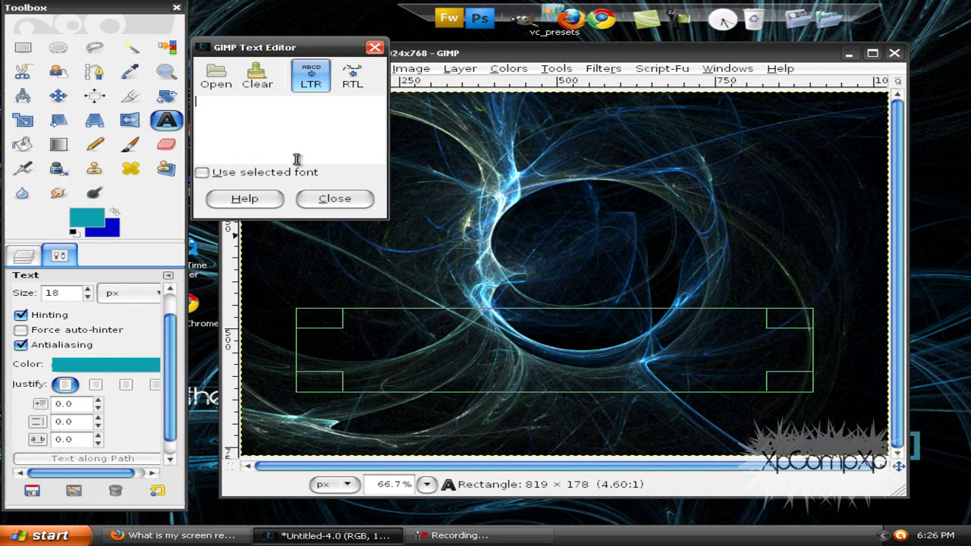
scroll(137, 318, "up", 2)
left_click(61, 295)
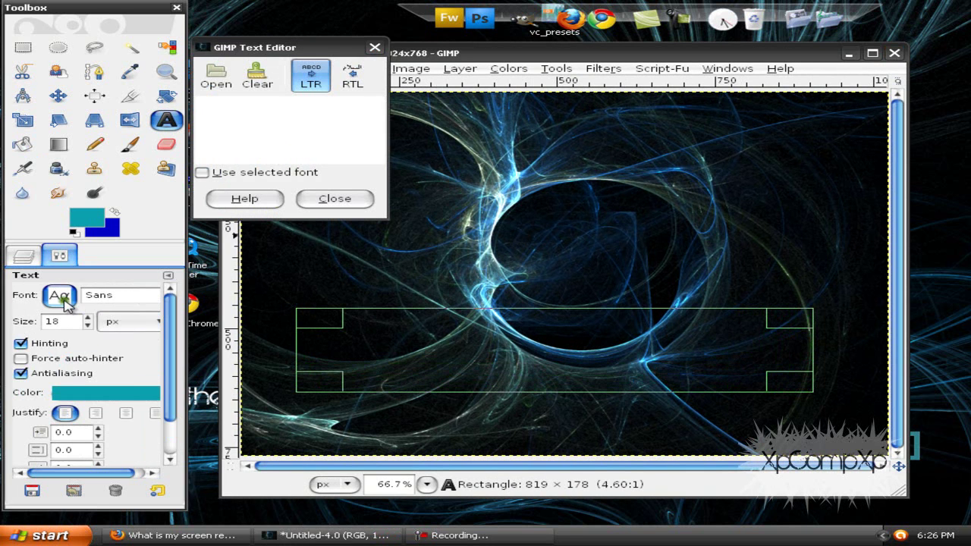
left_click(125, 301)
double_click(125, 297)
type("b")
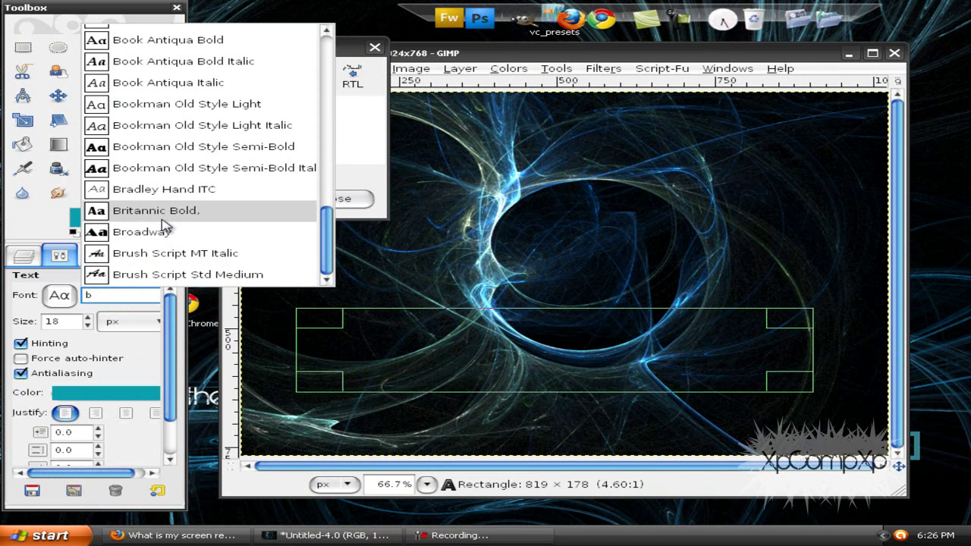
type("i")
left_click(144, 403)
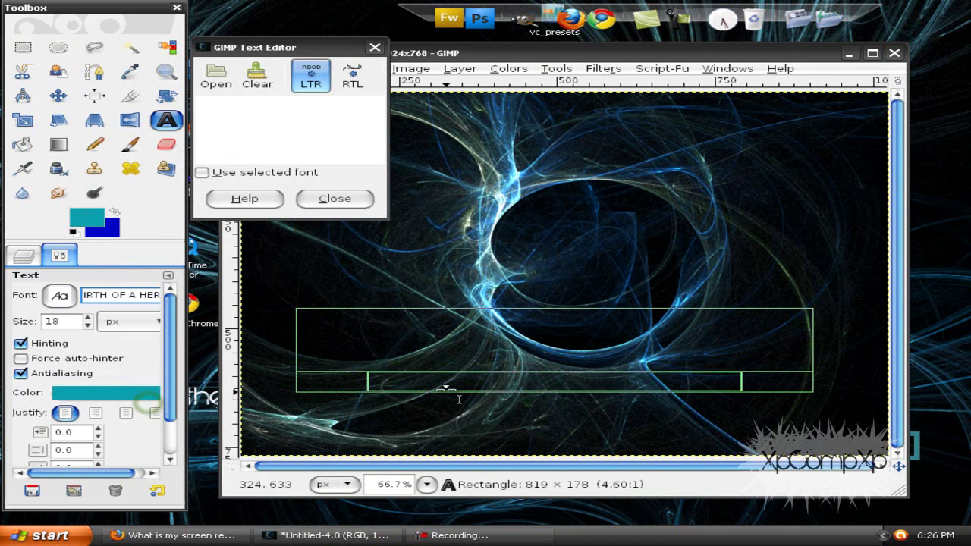
double_click(91, 318)
left_click(91, 317)
- Type 'XpCompXp' and enlarge the text to 106 px
left_click(256, 121)
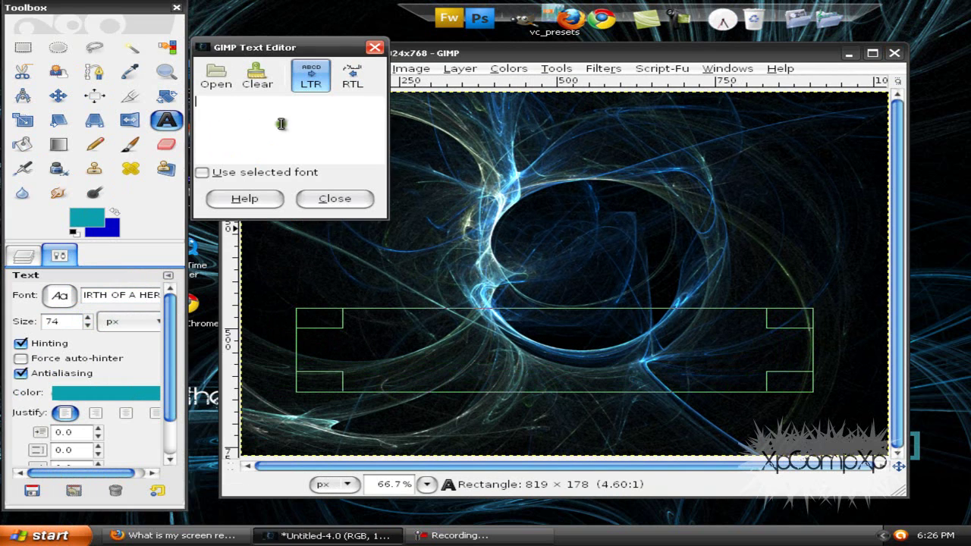
type("Z")
key("BackSpace")
type("XpcomXp")
key("BackSpace")
key("BackSpace")
key("BackSpace")
type("CompXp")
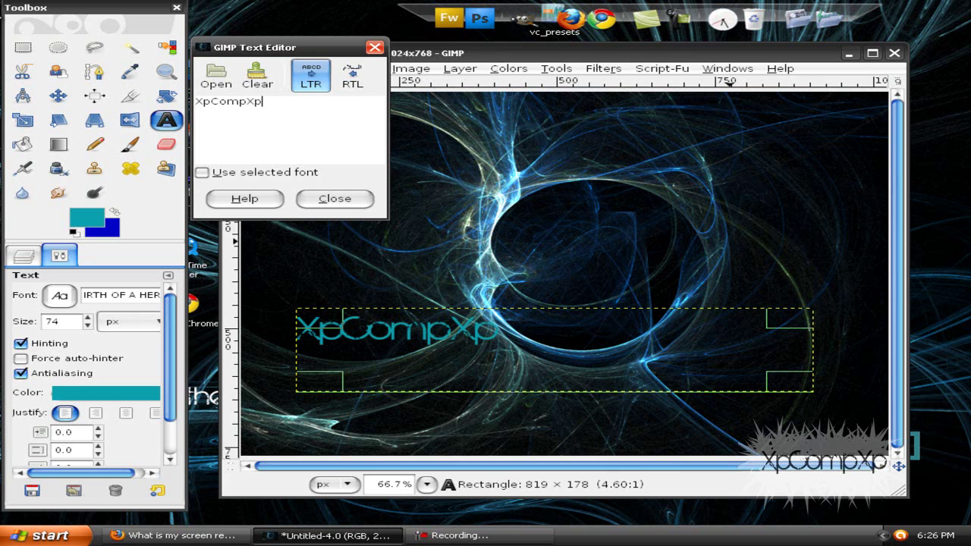
left_click(335, 198)
left_click(88, 318)
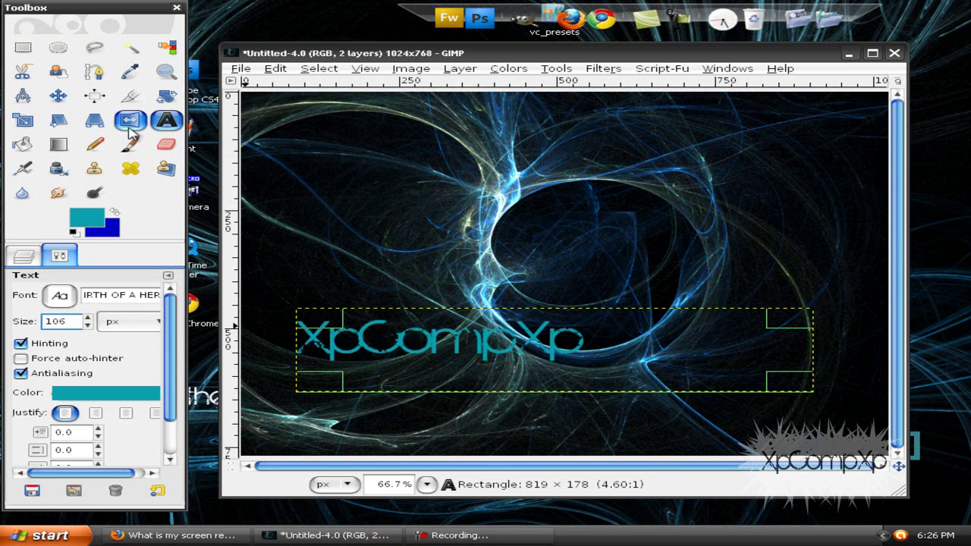
- Drag the XpCompXp text layer to the top-left, undoing an accidental background move
left_click(58, 95)
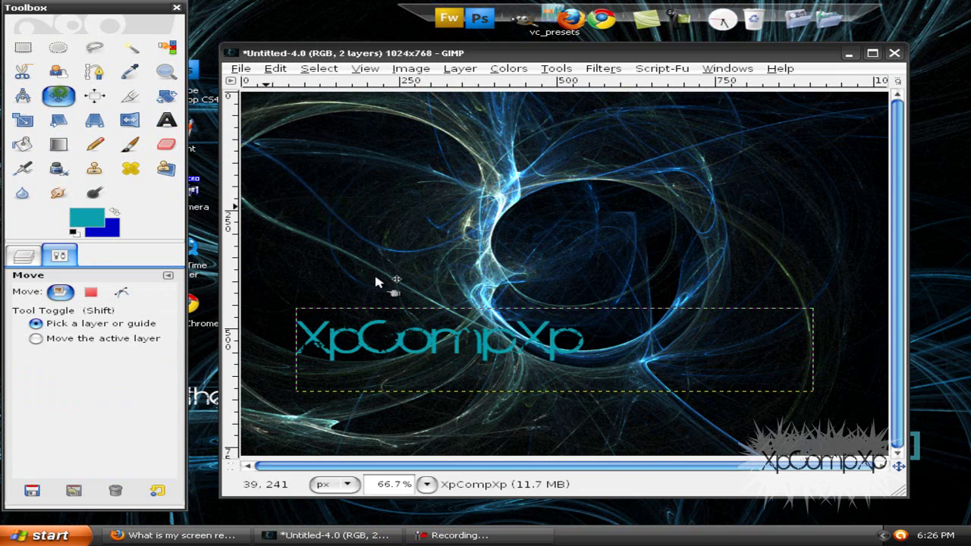
left_click_drag(379, 347, 380, 321)
key("ctrl+z")
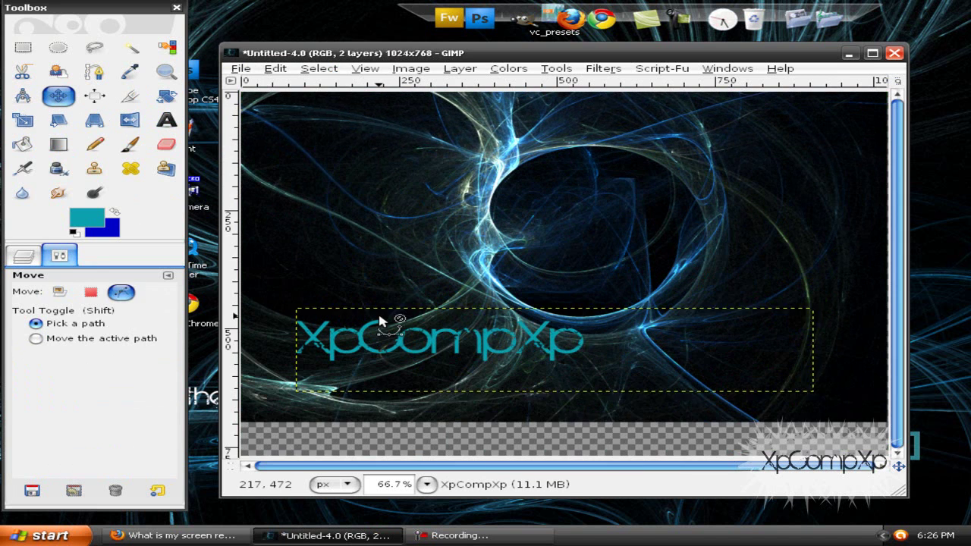
left_click(80, 337)
left_click_drag(384, 360, 361, 154)
- Close the untitled wallpaper image, confirming the prompt, then quit GIMP
left_click(894, 53)
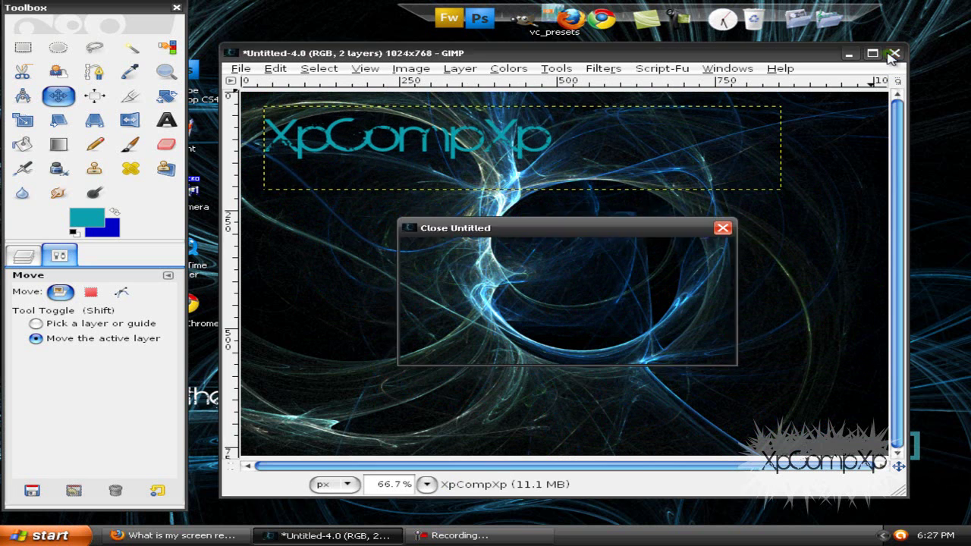
left_click(578, 345)
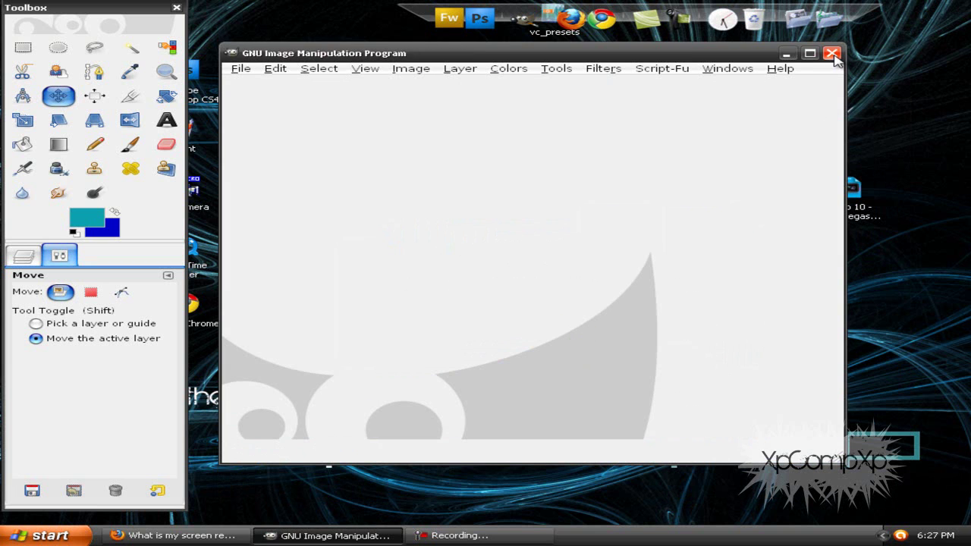
left_click(832, 54)
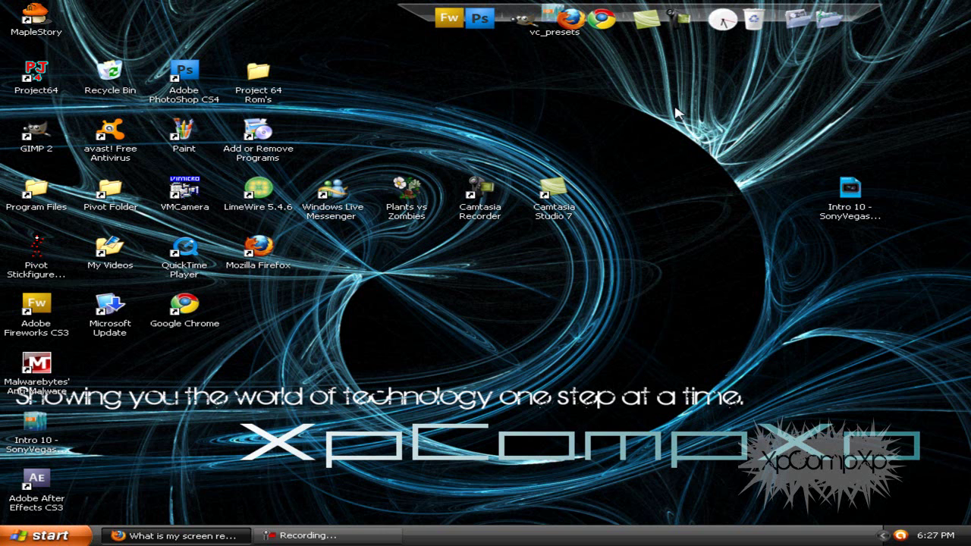
left_click_drag(292, 6, 331, 33)
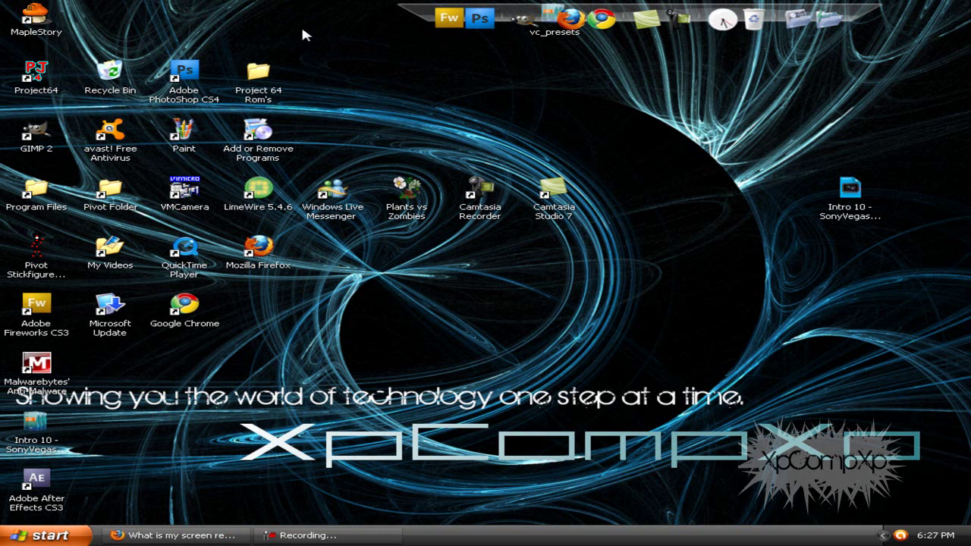